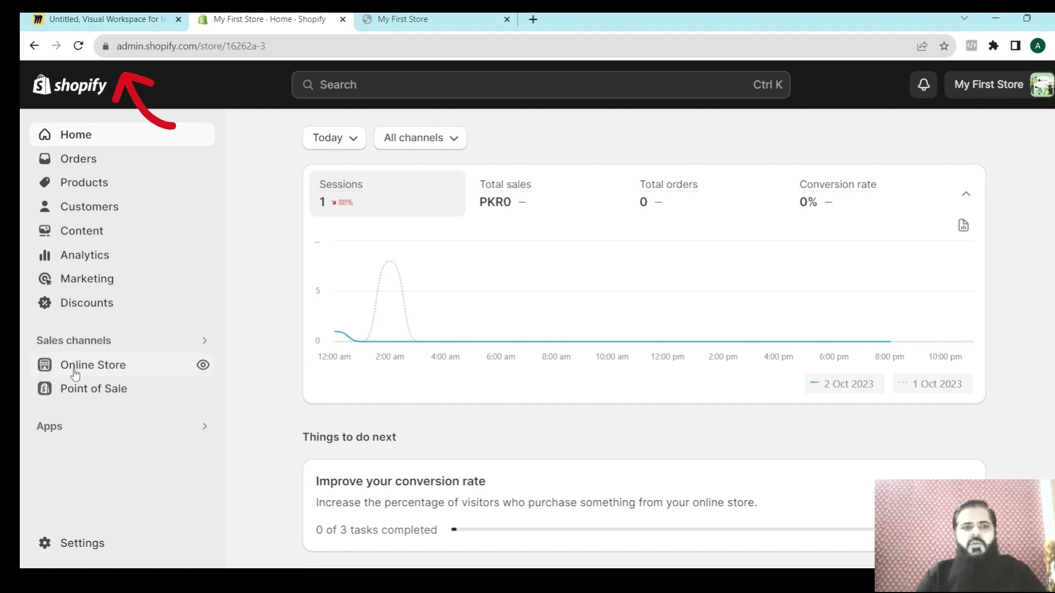
# Step: Open the Domains page in the store's settings
pyautogui.click(72, 544)
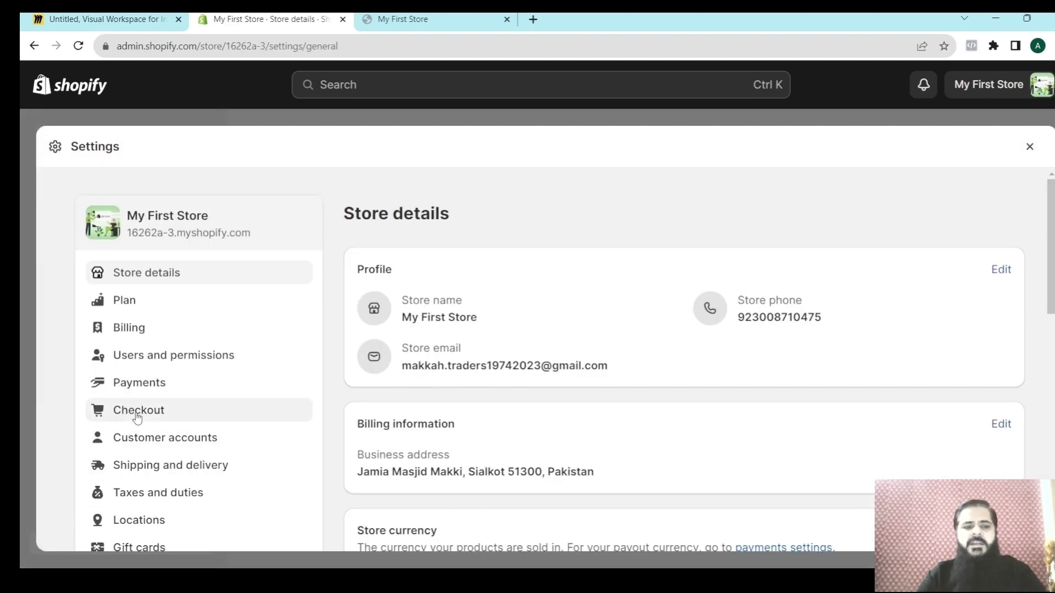
pyautogui.scroll(-4, 137, 417)
pyautogui.click(124, 423)
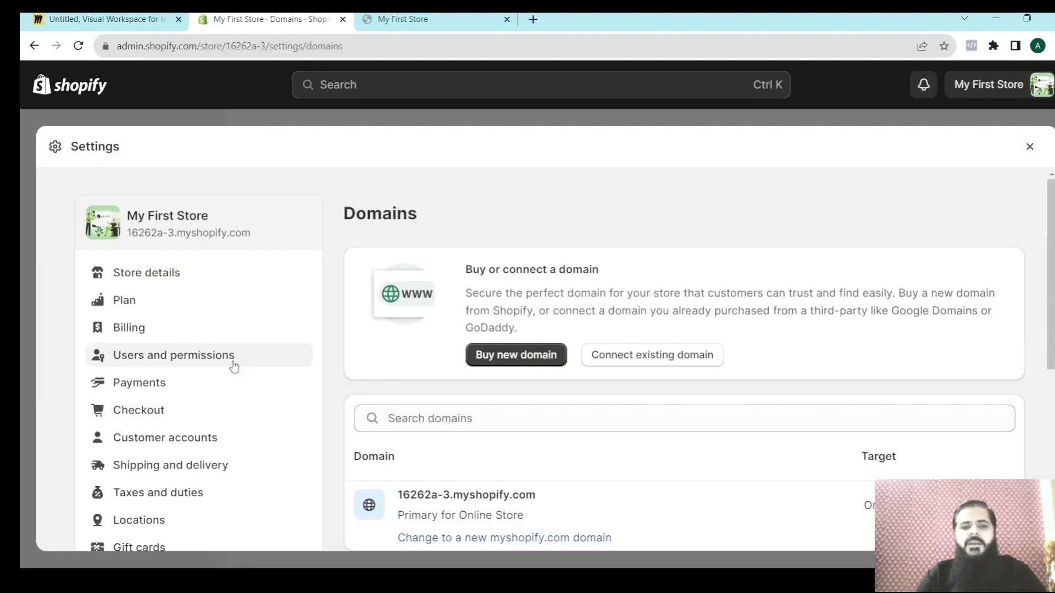
pyautogui.scroll(-1, 366, 347)
pyautogui.scroll(1, 366, 346)
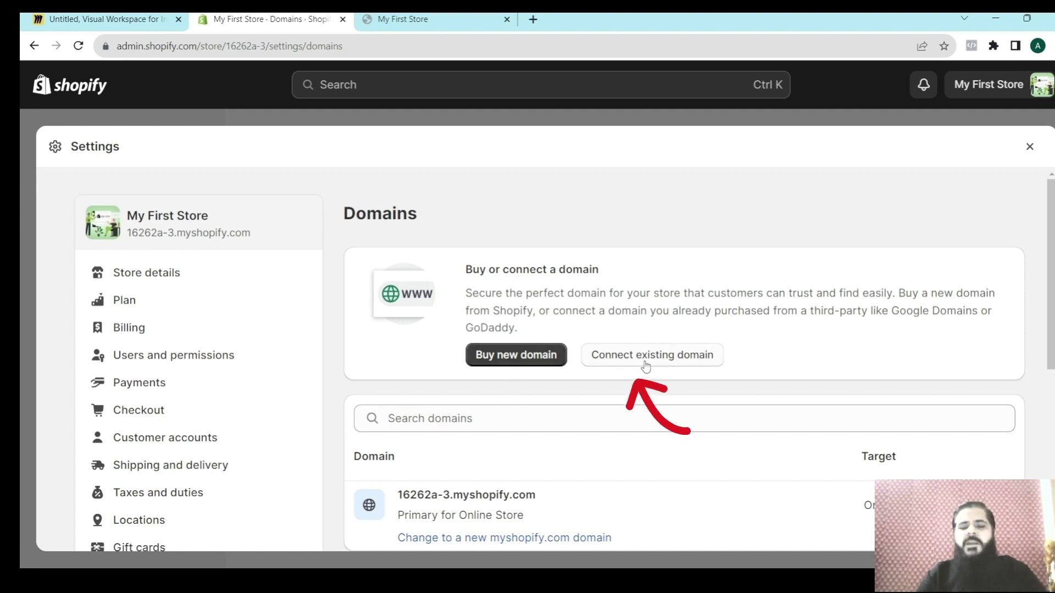
# Step: Look for a new domain to buy, searching for ubuyforme and for ubuyforme4
pyautogui.click(506, 358)
pyautogui.click(450, 316)
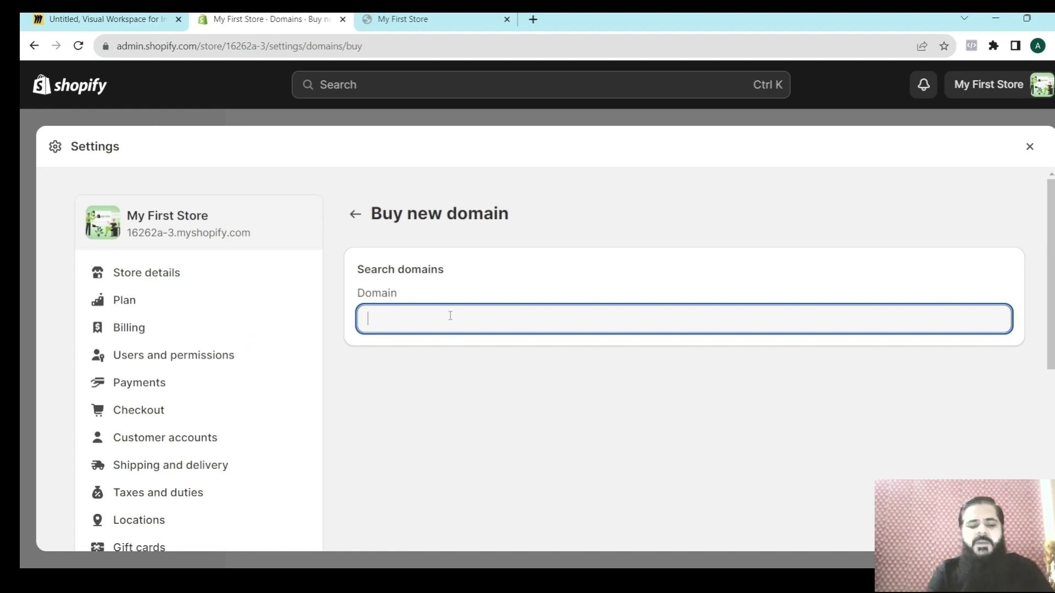
pyautogui.write('ubuyforme')
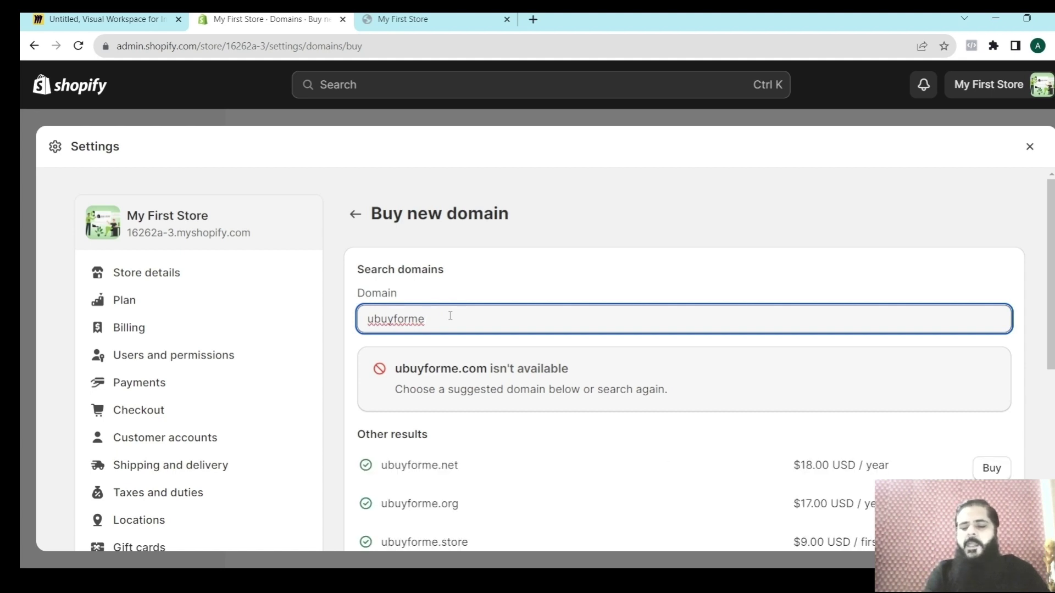
pyautogui.write('4')
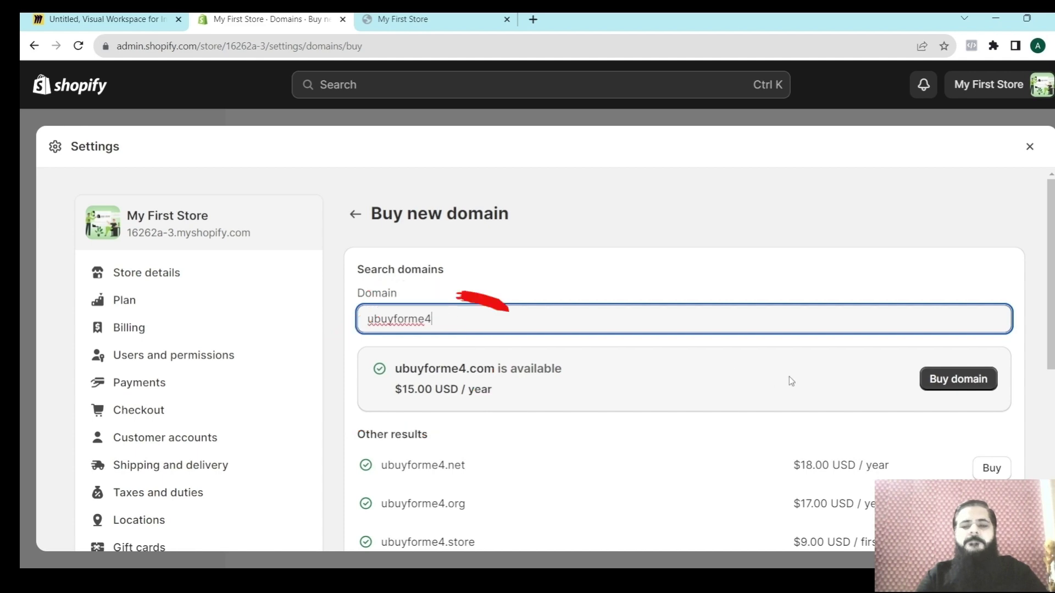
# Step: Review the purchase page for ubuyforme4.com and return to the Domains page without buying
pyautogui.click(946, 381)
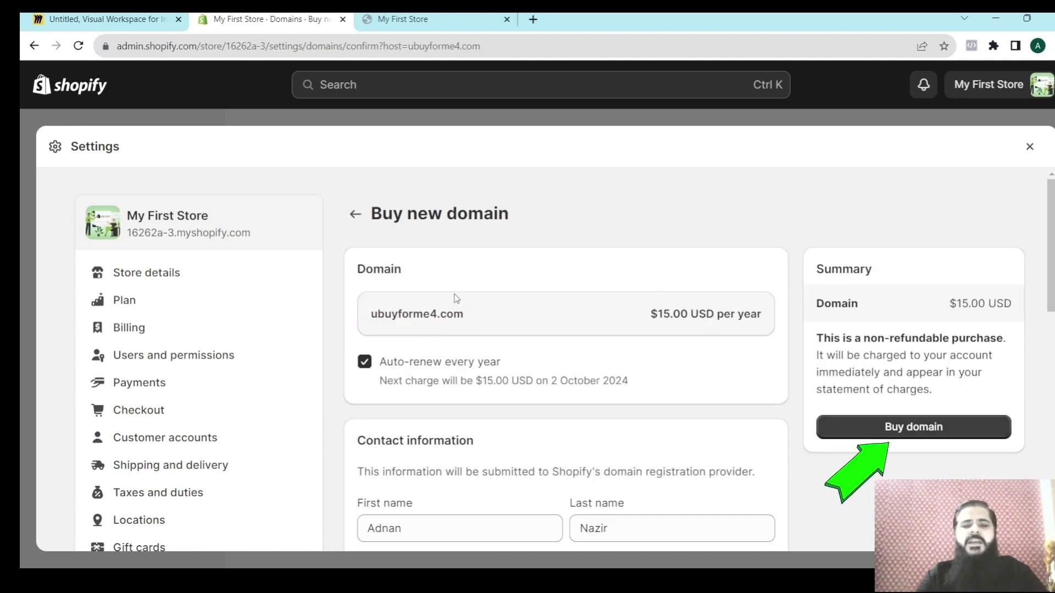
pyautogui.scroll(-5, 488, 465)
pyautogui.scroll(5, 471, 355)
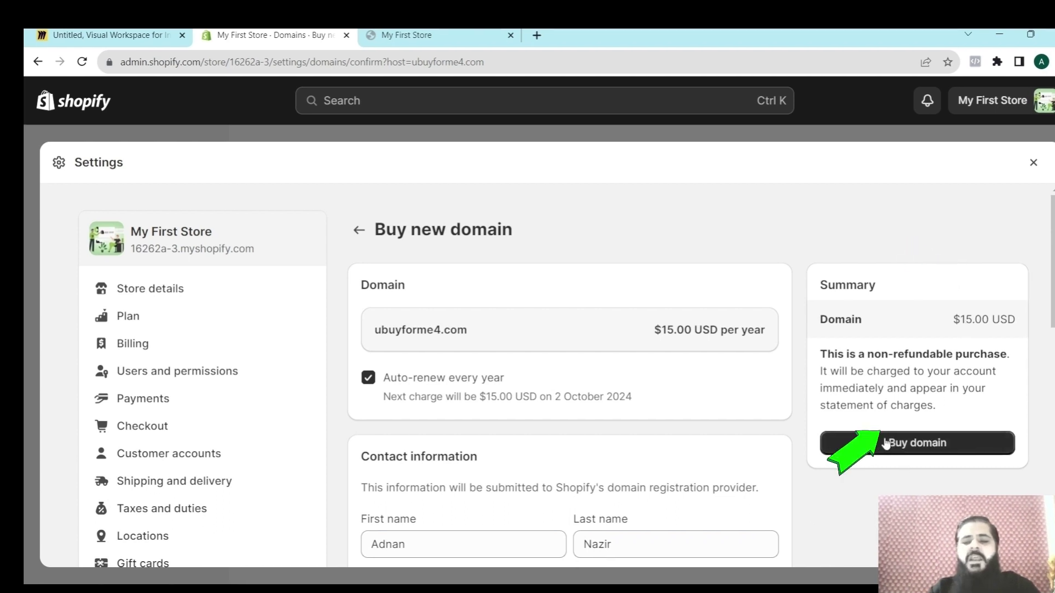
pyautogui.click(360, 230)
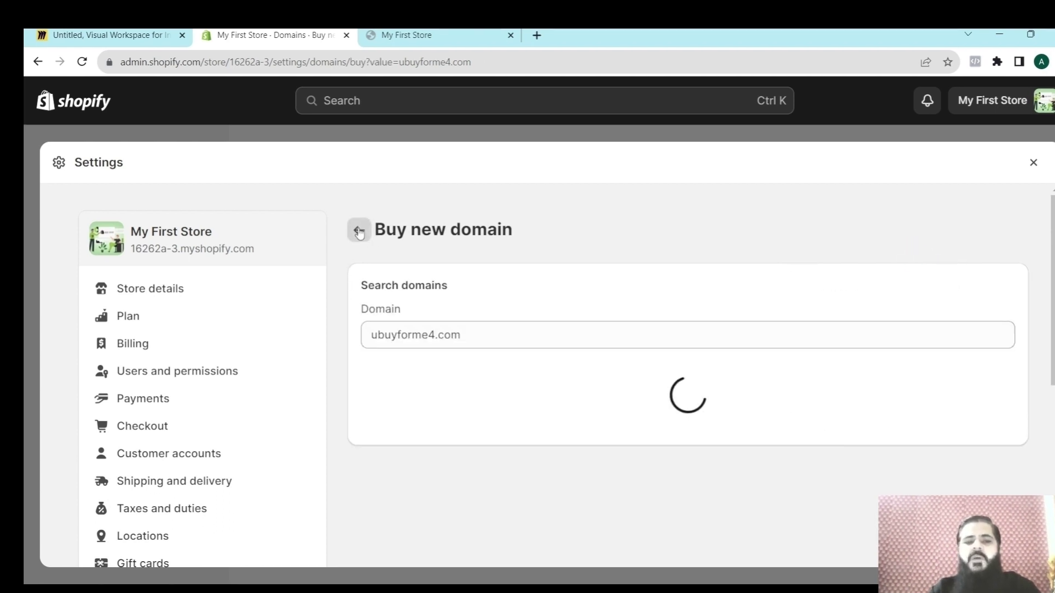
pyautogui.click(360, 231)
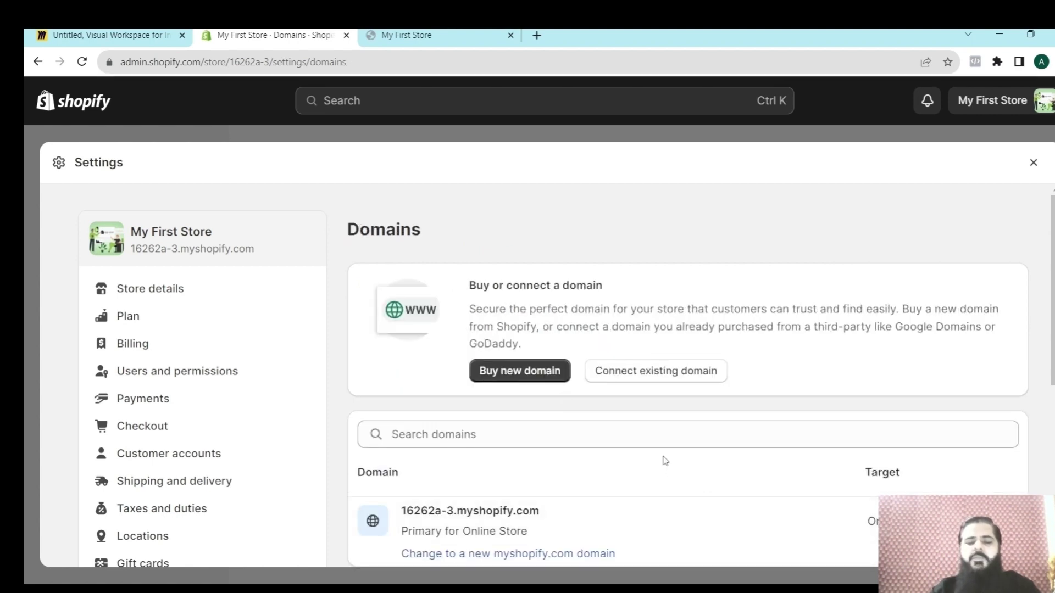
# Step: Submit Ubuyforme.com as the existing domain to connect to the store
pyautogui.click(653, 377)
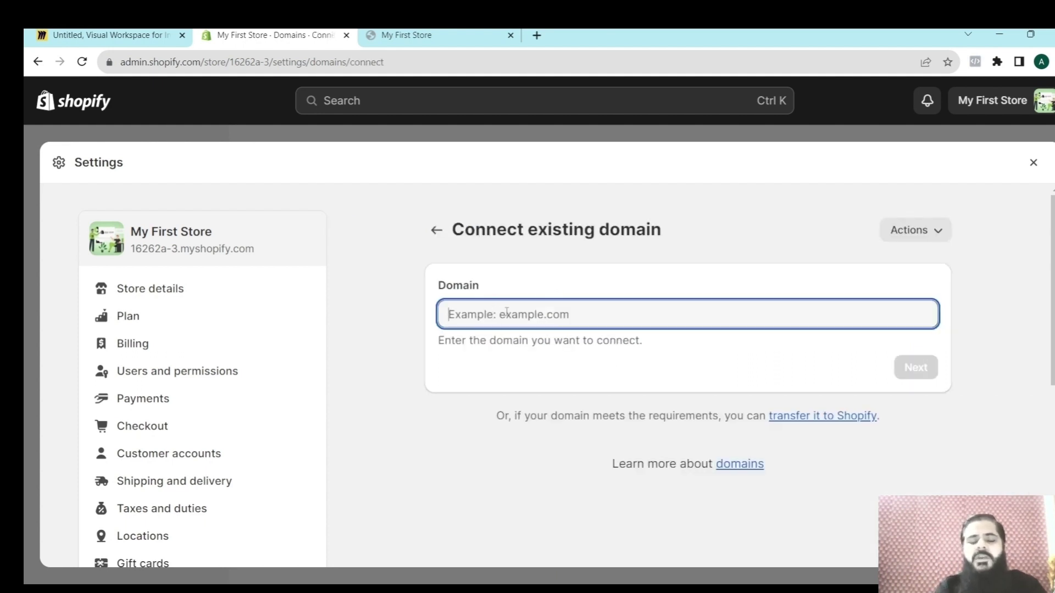
pyautogui.write('Ubuyfor')
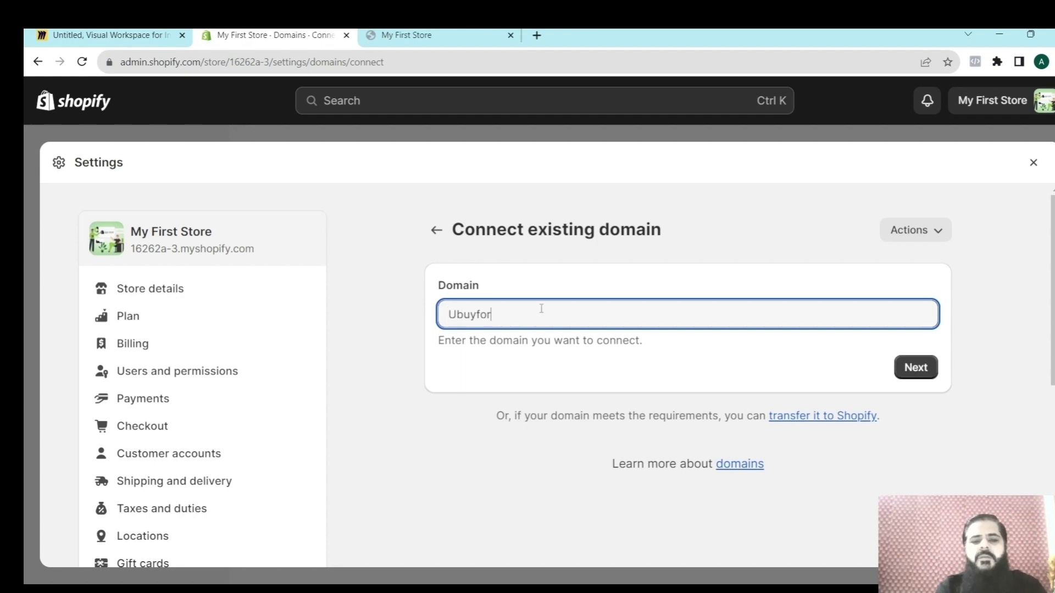
pyautogui.write('me.com')
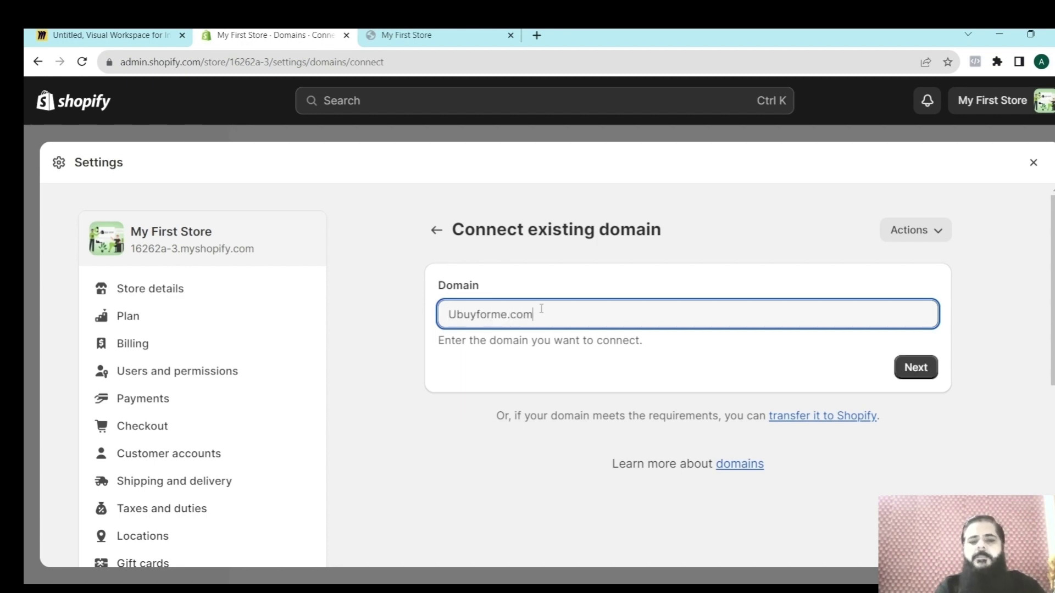
pyautogui.click(921, 368)
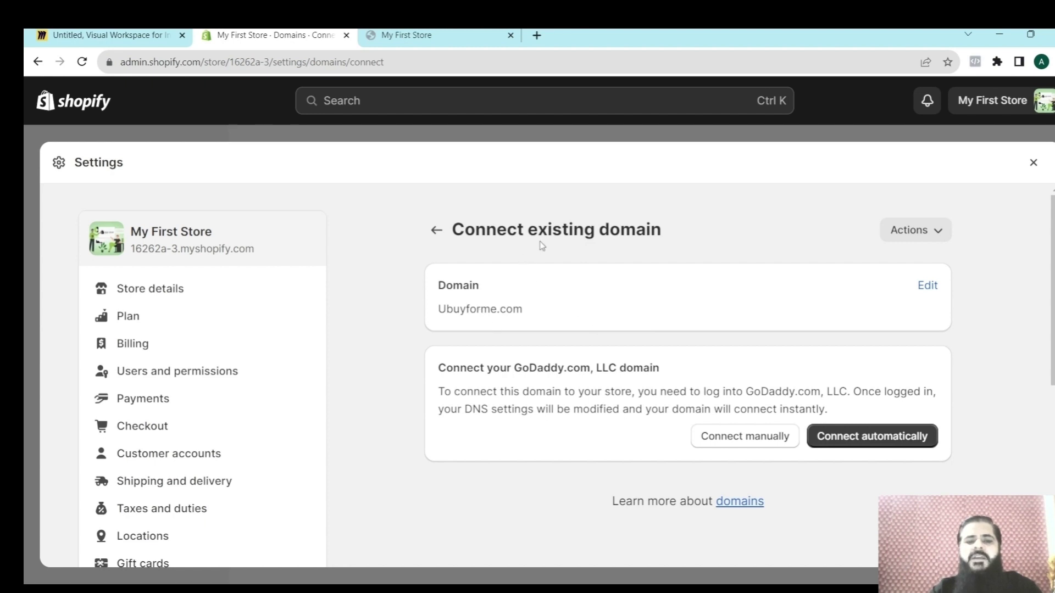
# Step: Choose manual connection for the domain with its settings instructions opened, and request verification of the connection
pyautogui.scroll(-1, 605, 349)
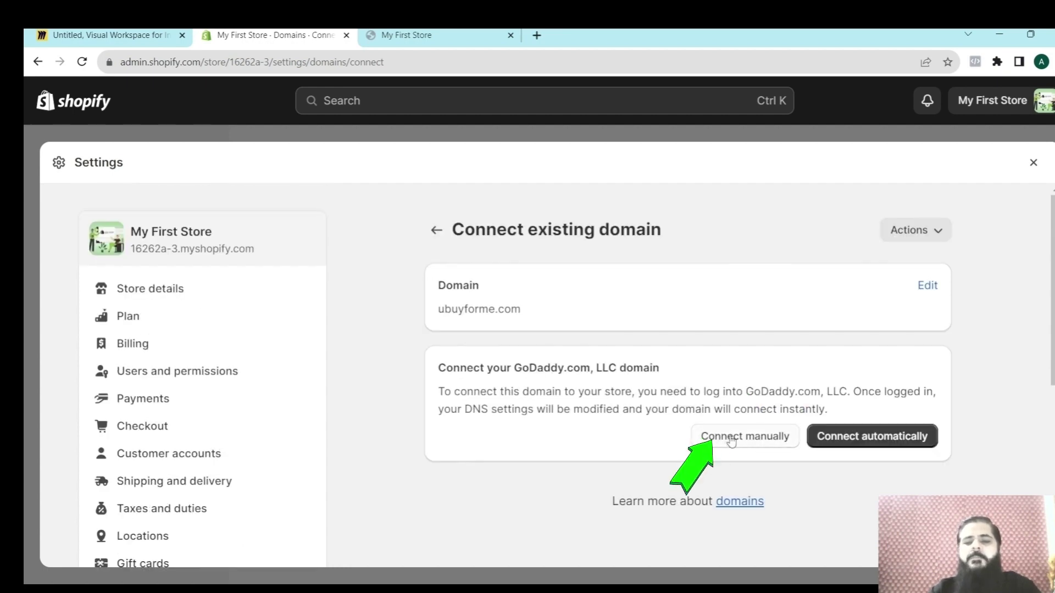
pyautogui.click(739, 436)
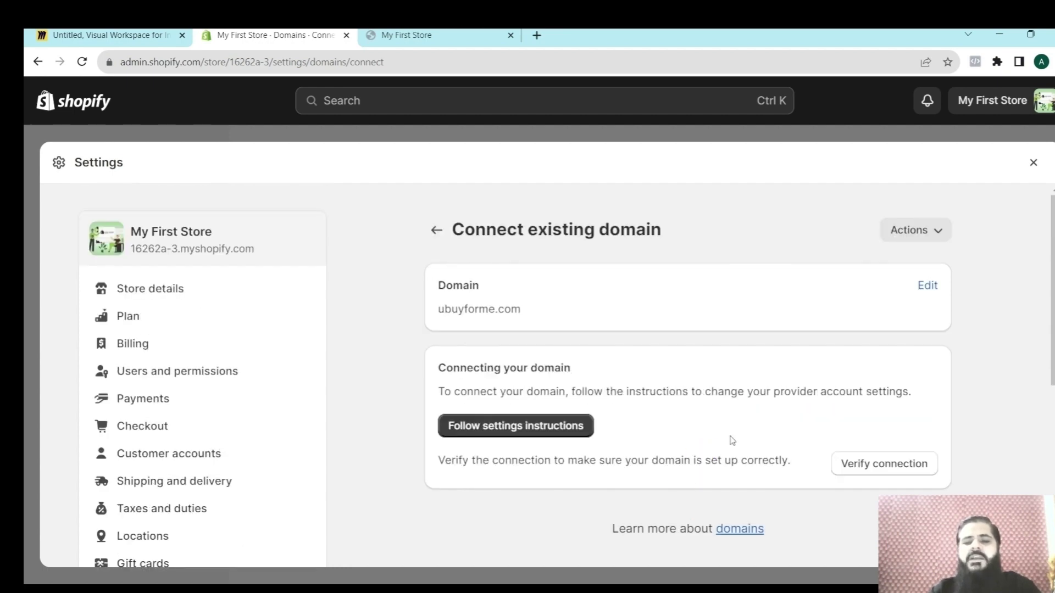
pyautogui.click(516, 426)
pyautogui.click(266, 36)
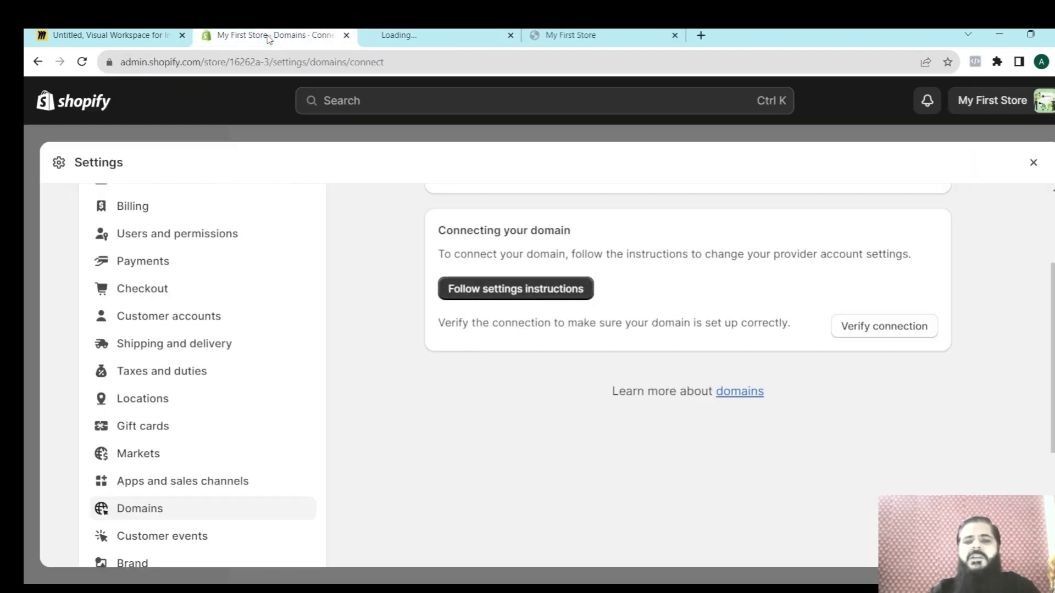
pyautogui.click(886, 328)
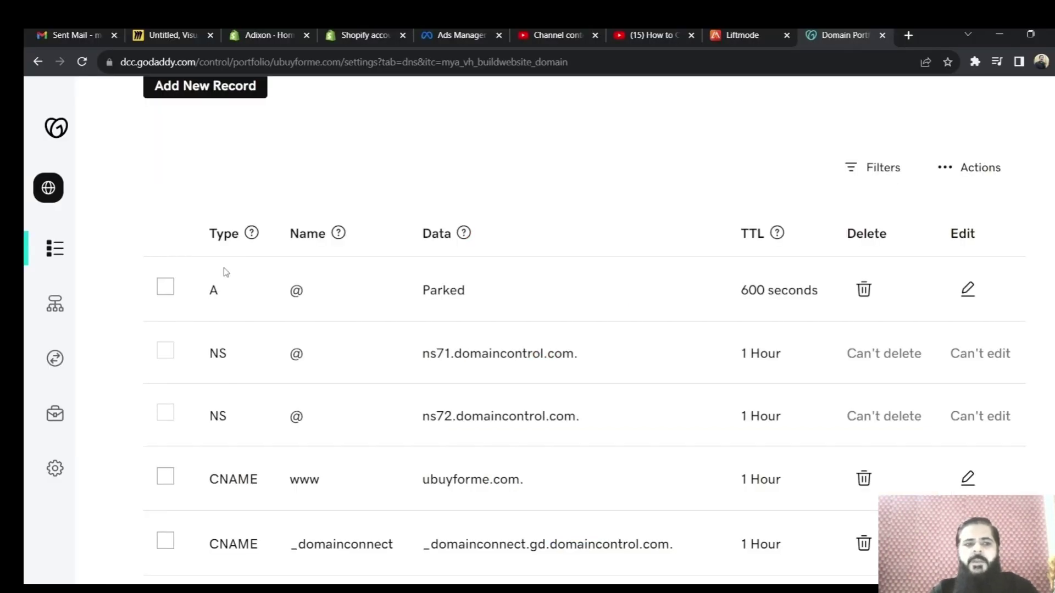
# Step: In GoDaddy's DNS records for ubuyforme.com, set the @ A record's value to 23.227.38.65 and save it
pyautogui.scroll(2, 520, 266)
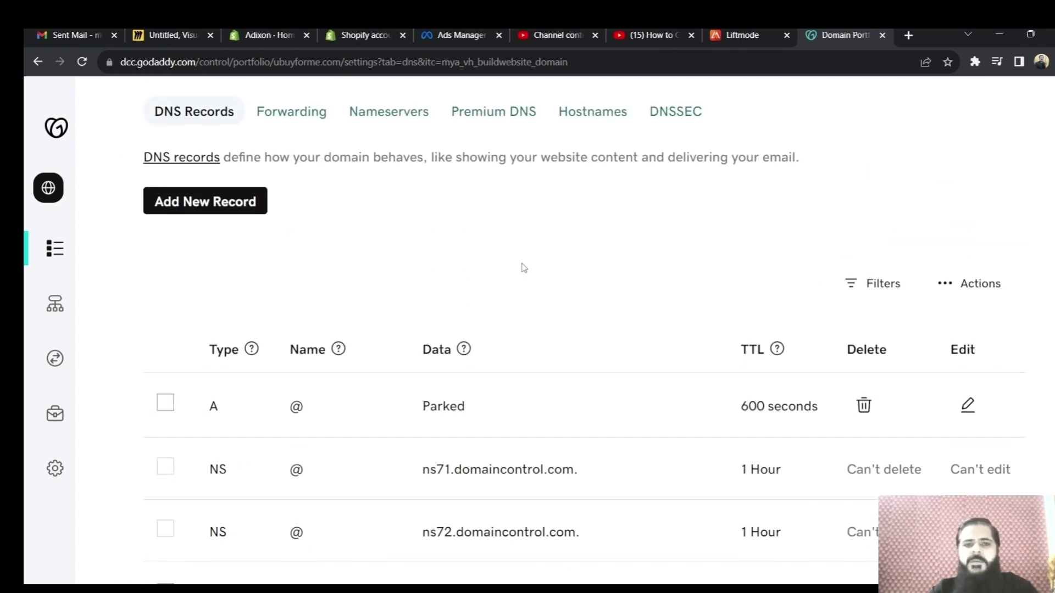
pyautogui.scroll(4, 524, 267)
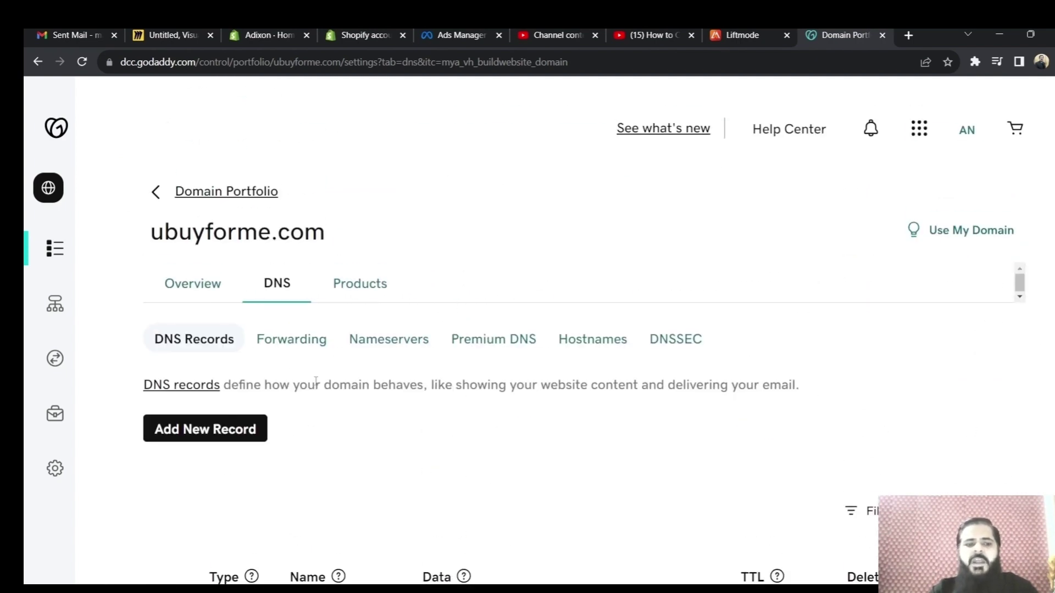
pyautogui.scroll(-6, 395, 341)
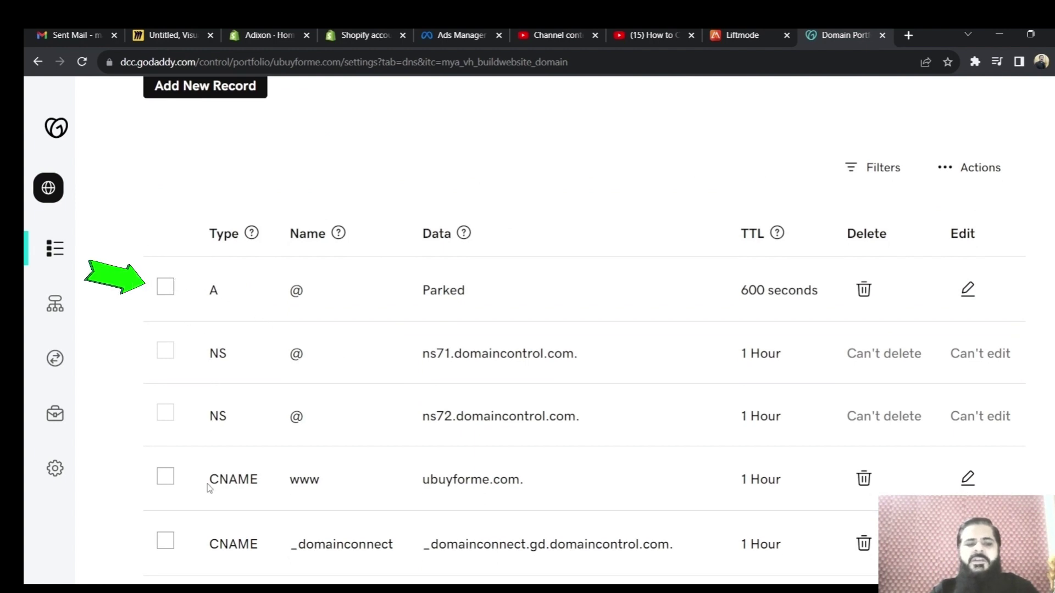
pyautogui.scroll(-1, 217, 478)
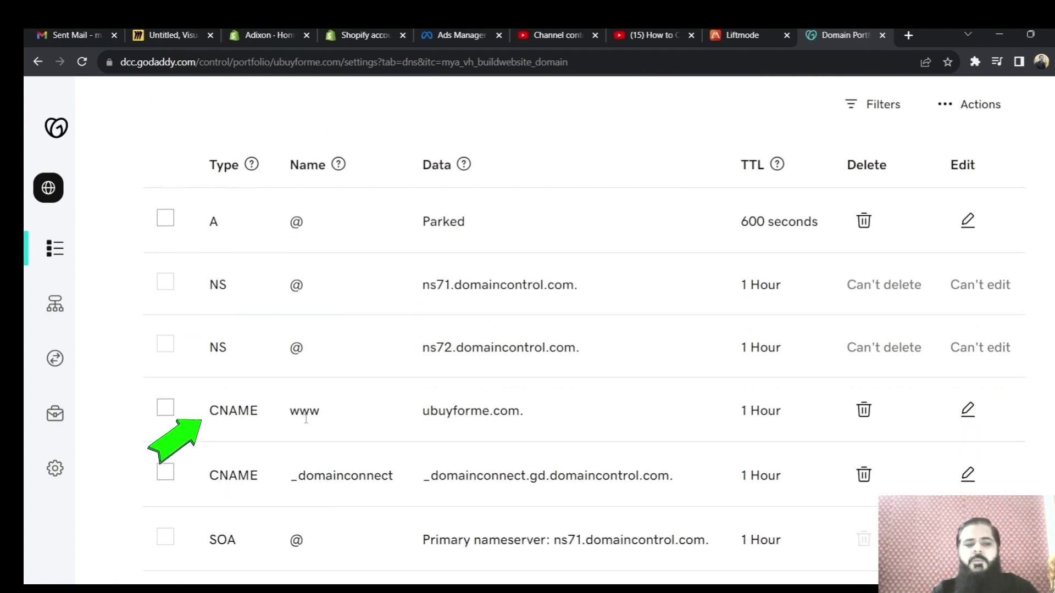
pyautogui.scroll(1, 318, 417)
pyautogui.click(166, 286)
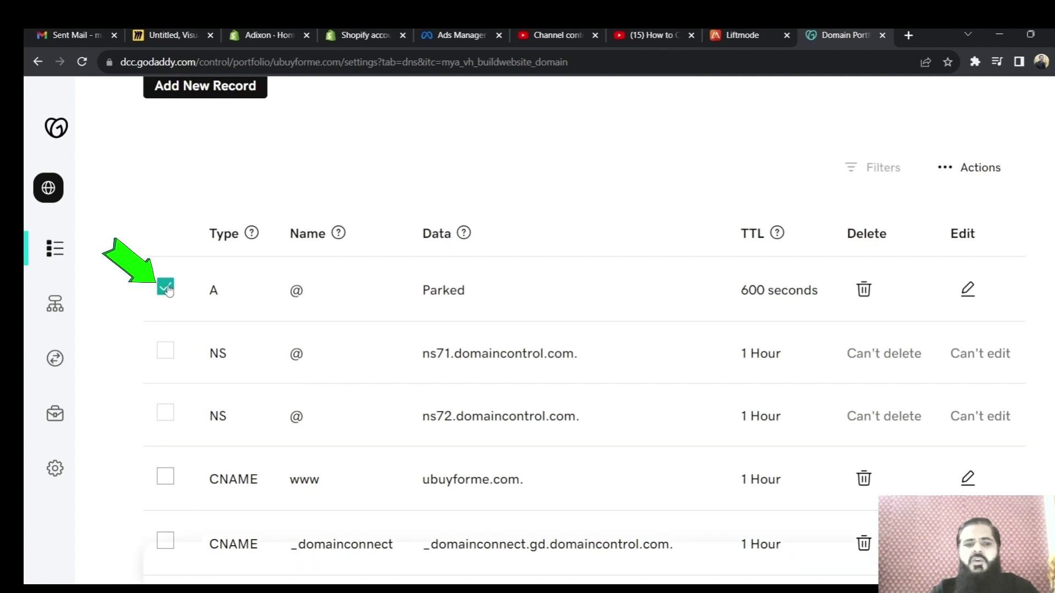
pyautogui.click(967, 289)
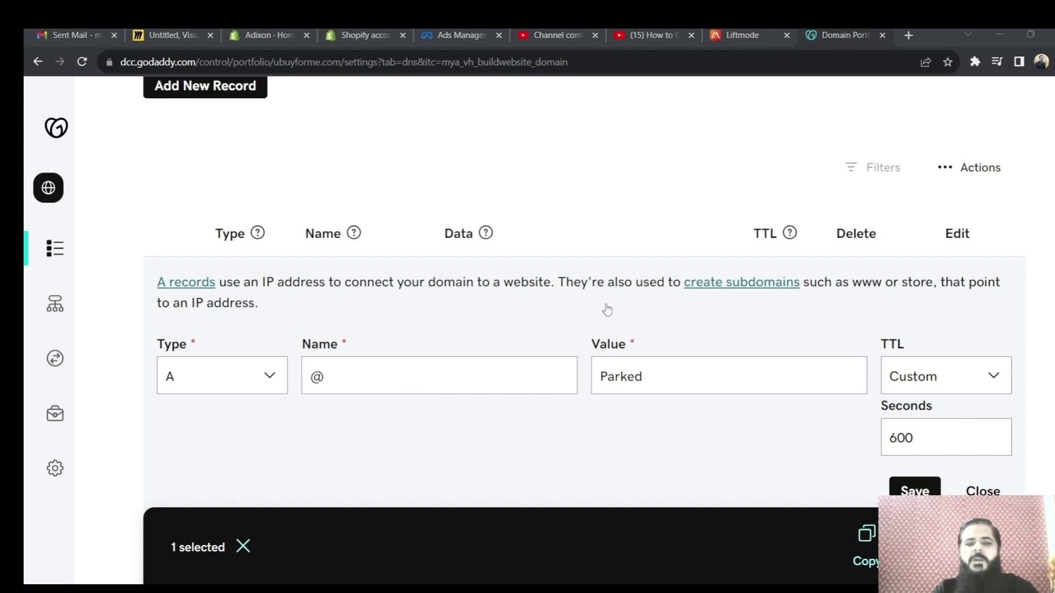
pyautogui.click(647, 380)
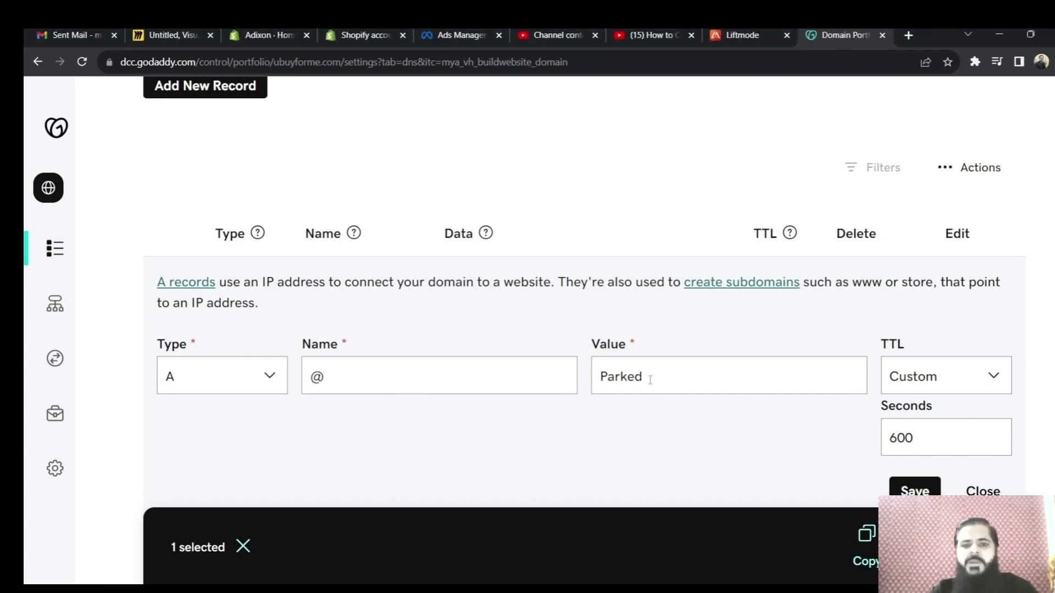
pyautogui.moveTo(652, 380); pyautogui.dragTo(575, 370)
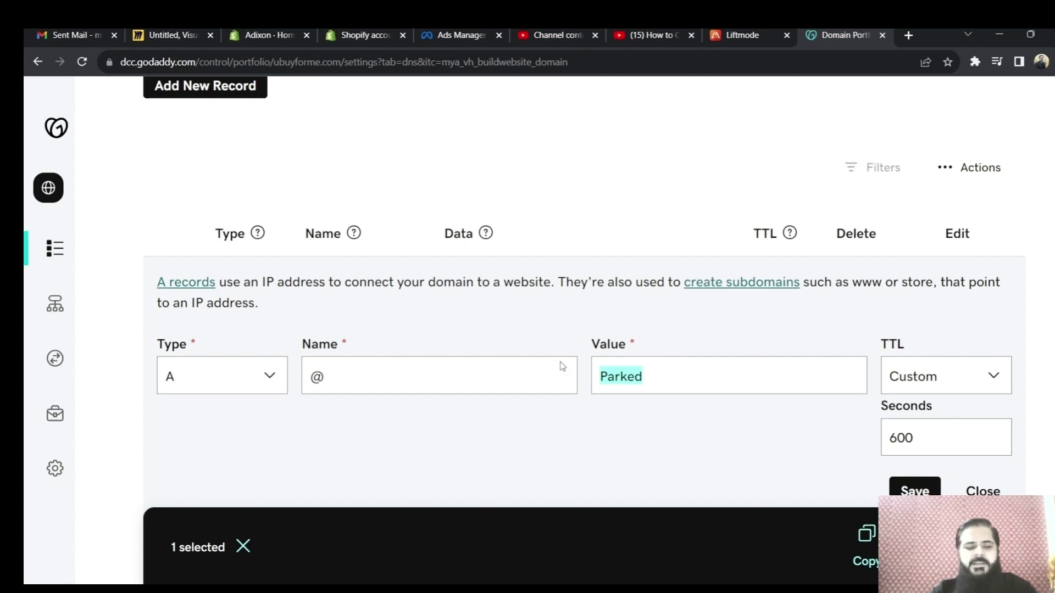
pyautogui.write('23.227.38.65')
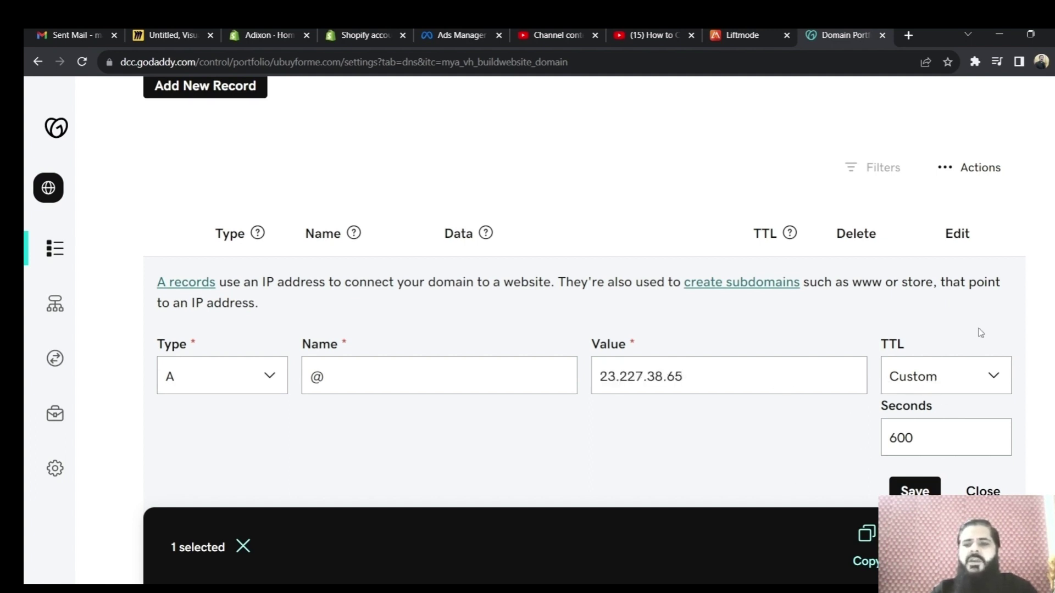
pyautogui.scroll(-3, 981, 333)
pyautogui.click(910, 353)
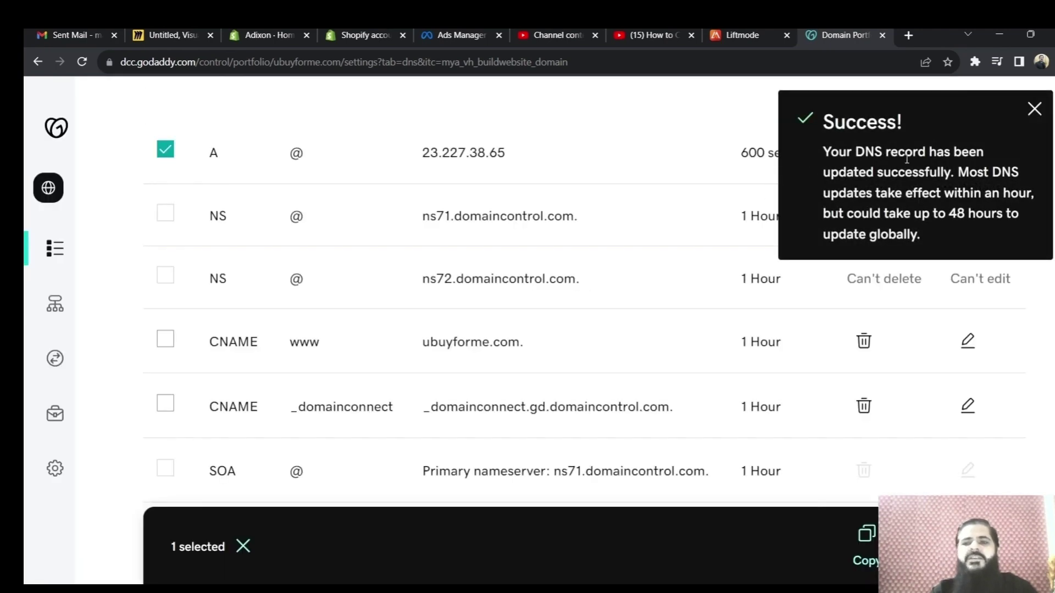
pyautogui.click(1035, 109)
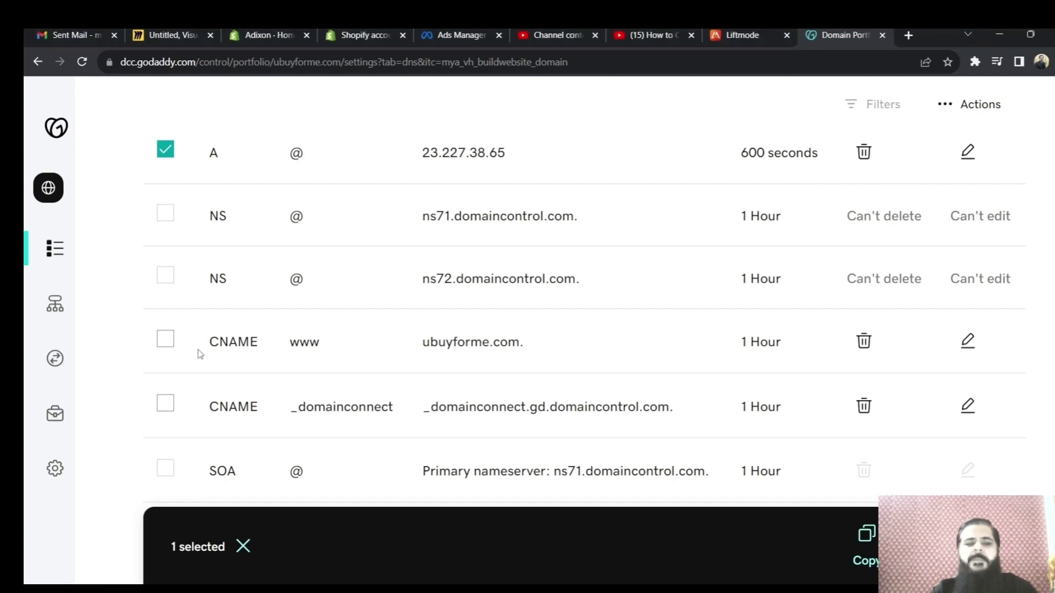
# Step: Set the www CNAME record's value to shops.myshopify.com, save it, and return to Shopify's Domains settings
pyautogui.click(164, 341)
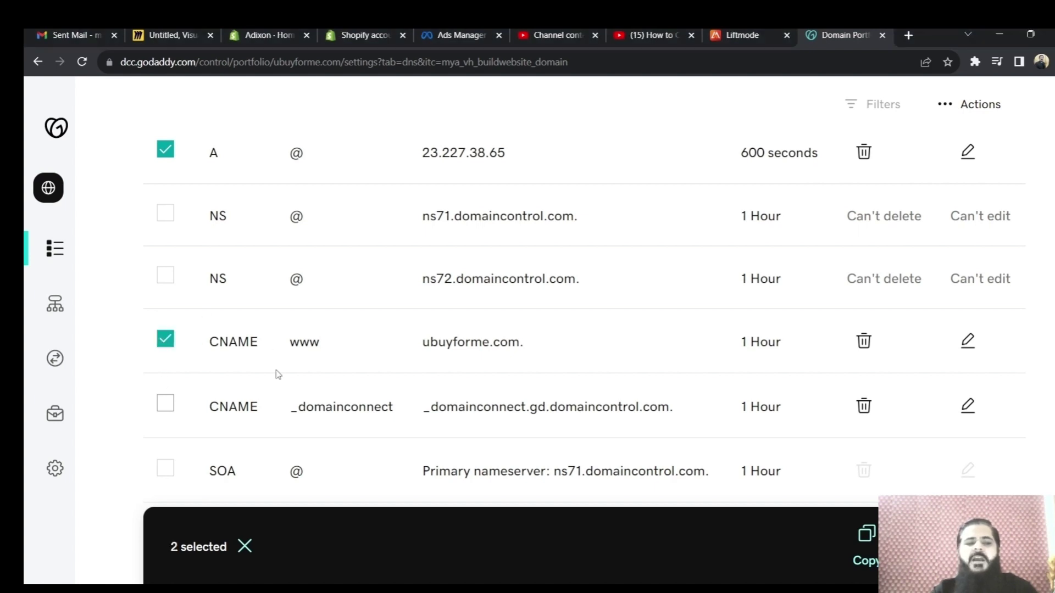
pyautogui.click(968, 341)
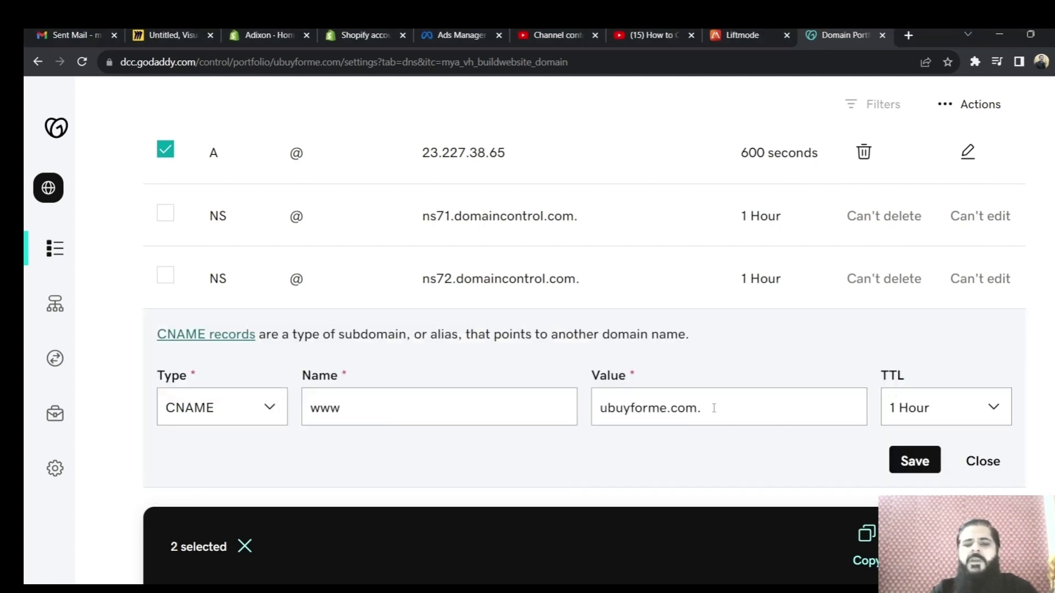
pyautogui.moveTo(714, 408); pyautogui.dragTo(561, 408)
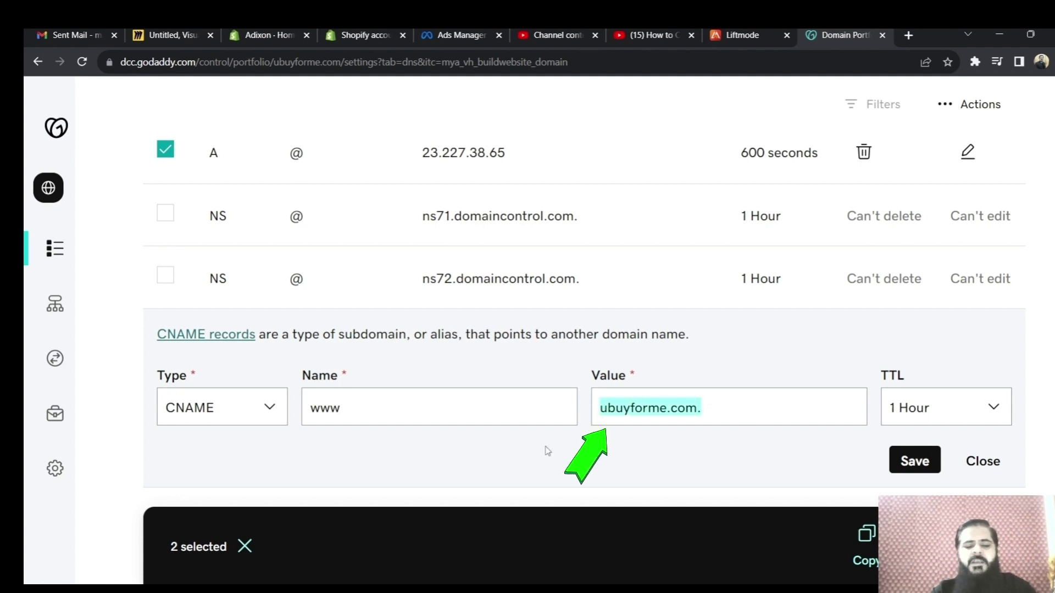
pyautogui.write('shops.myshopify.com')
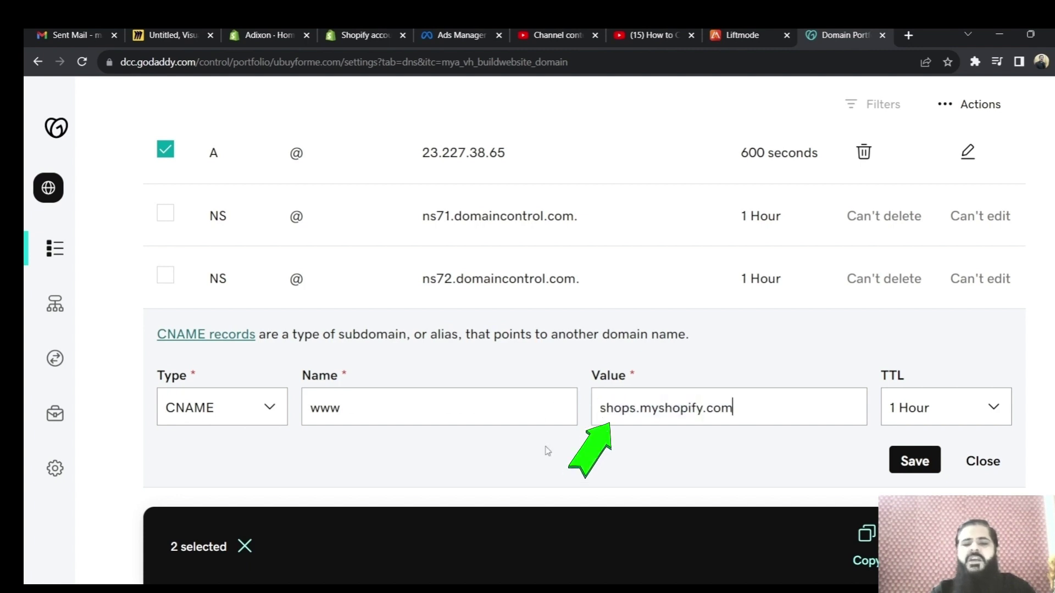
pyautogui.click(921, 462)
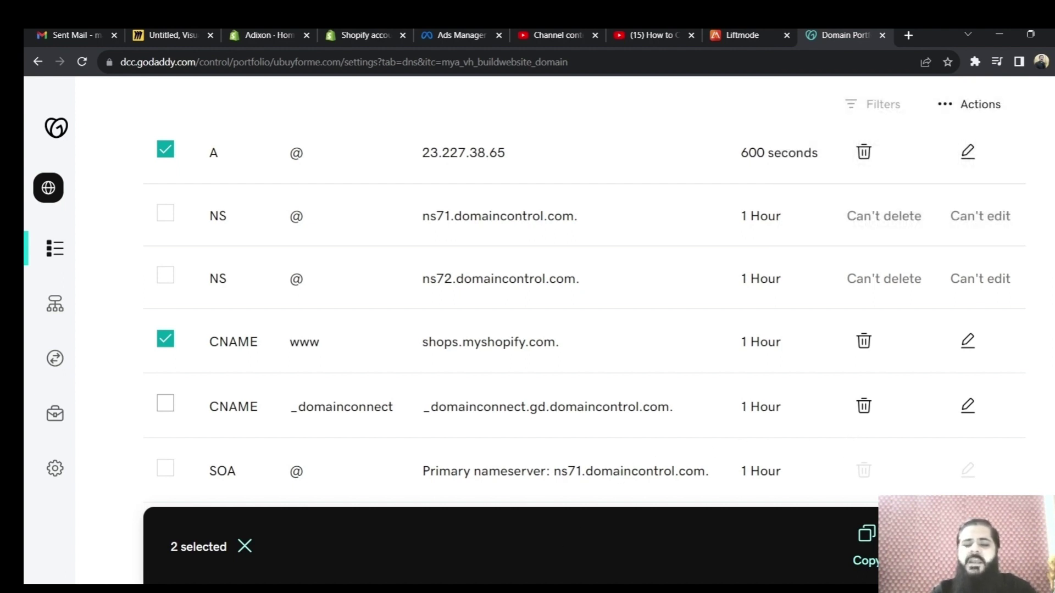
pyautogui.hotkey('alt', 'Tab')
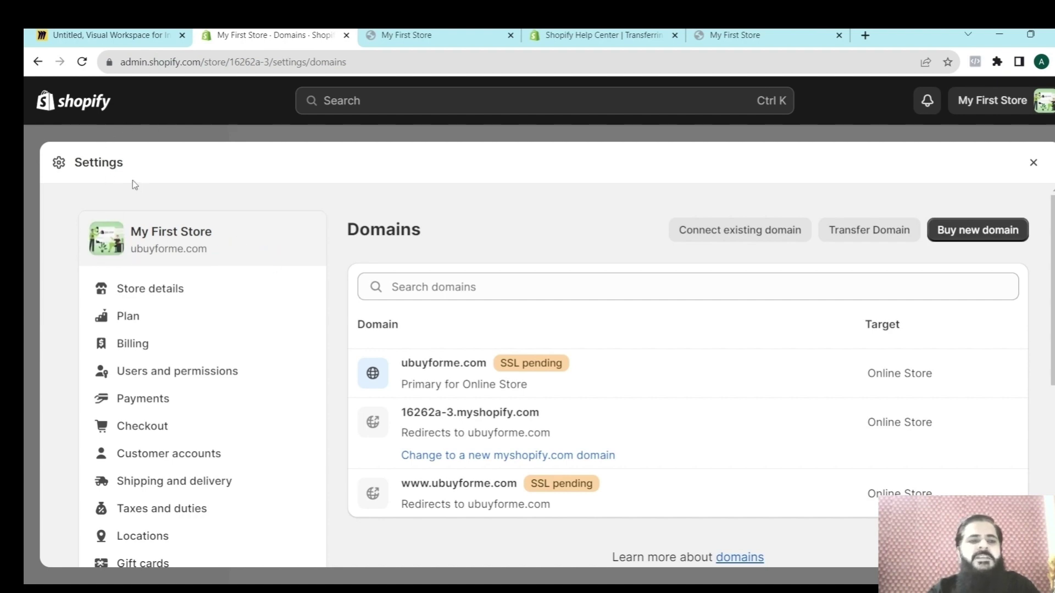
# Step: Reload the storefront at ubuyforme.com to check that the store loads on the domain, and return to Shopify's Domains settings
pyautogui.click(406, 35)
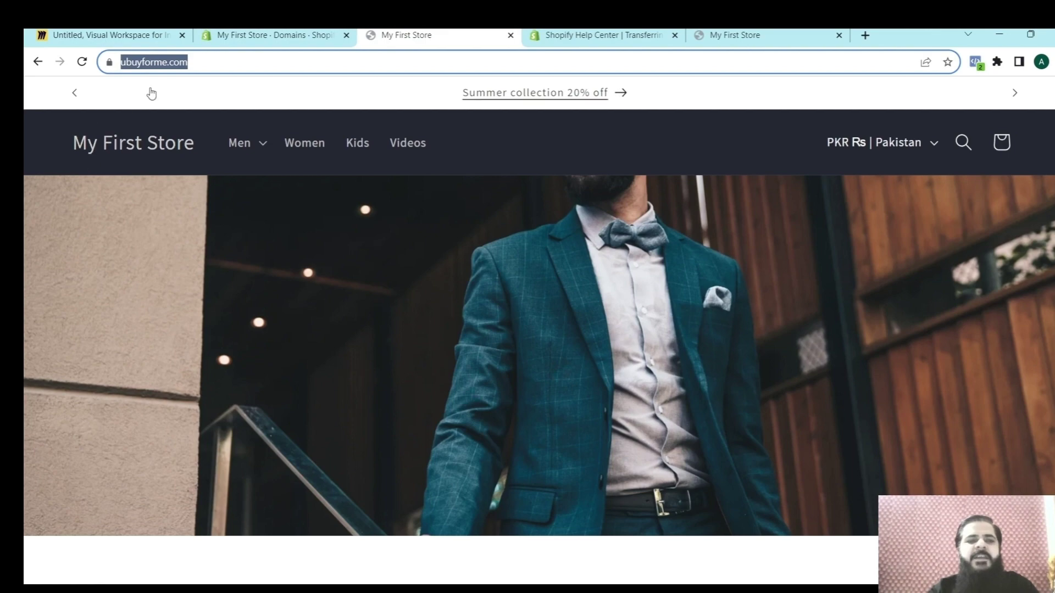
pyautogui.click(207, 61)
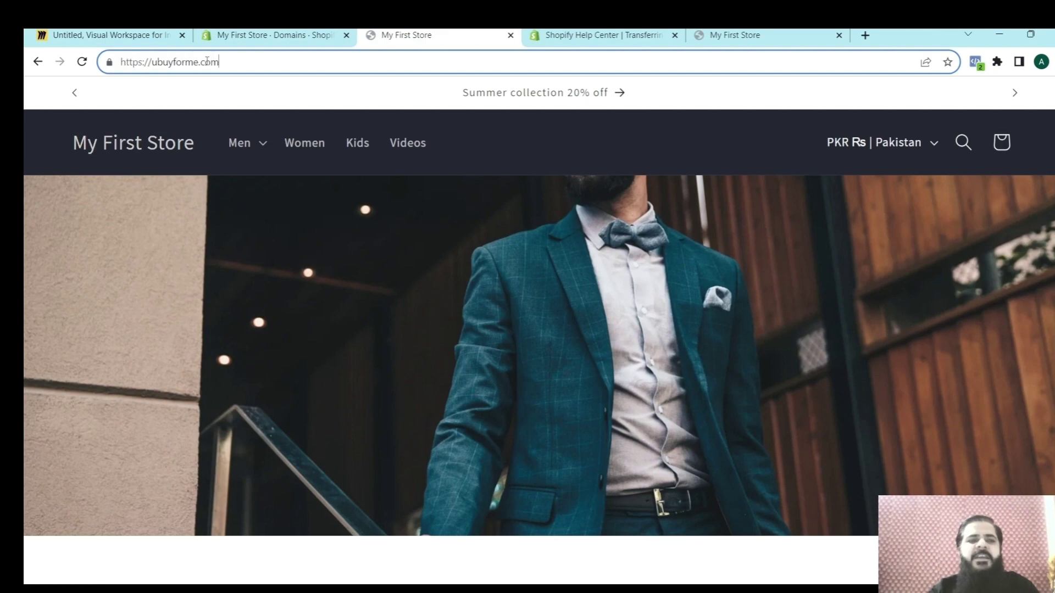
pyautogui.click(83, 62)
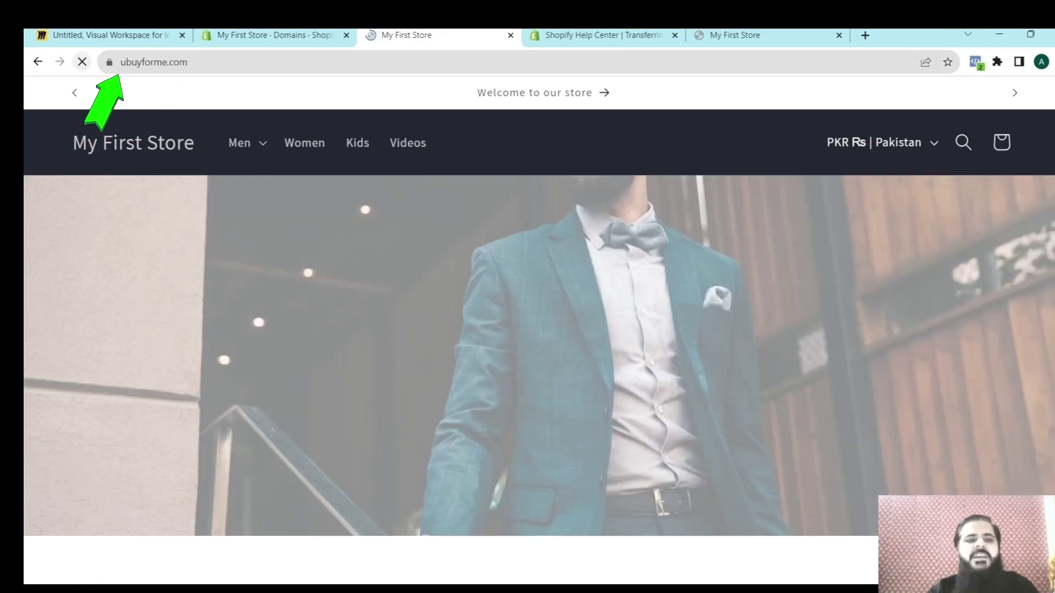
pyautogui.scroll(-5, 429, 314)
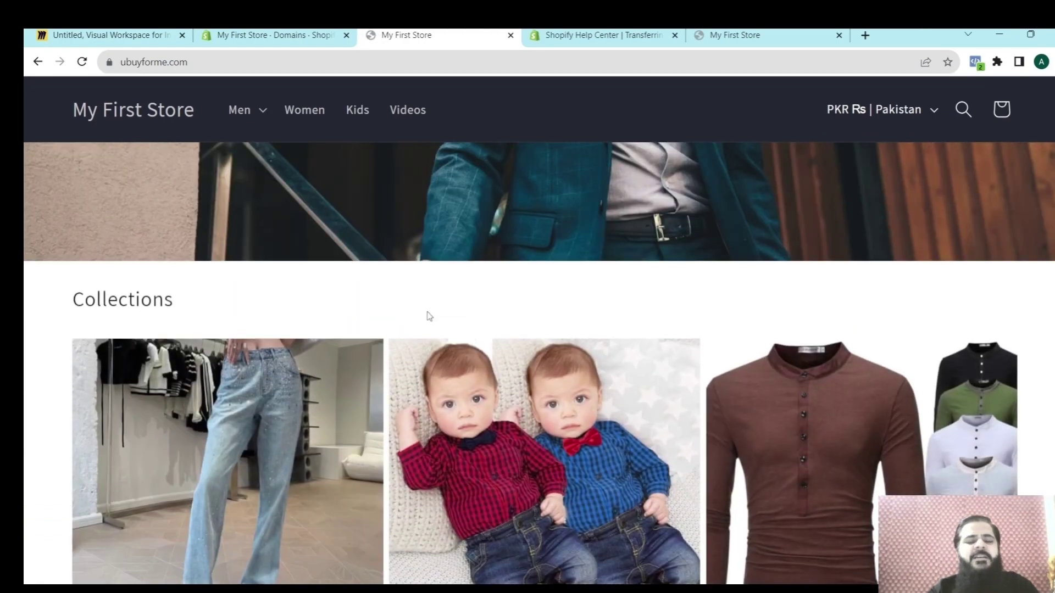
pyautogui.scroll(5, 413, 313)
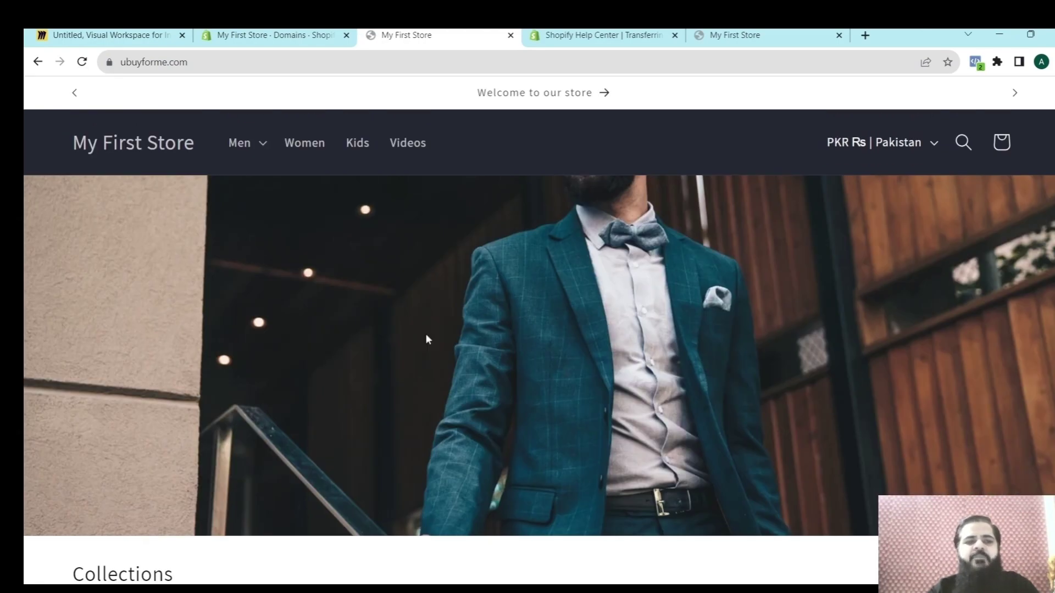
pyautogui.click(280, 35)
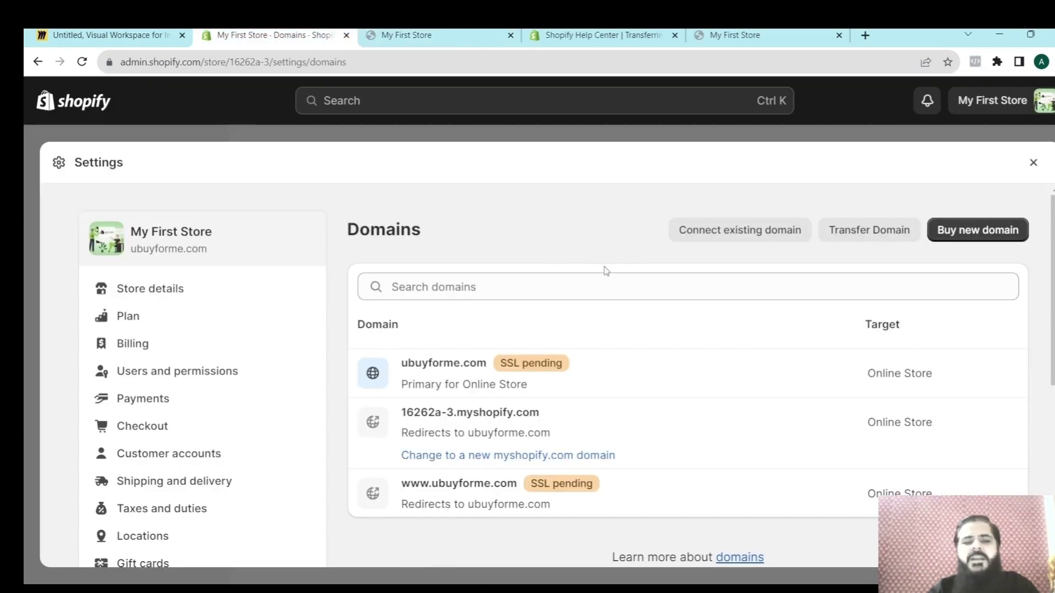